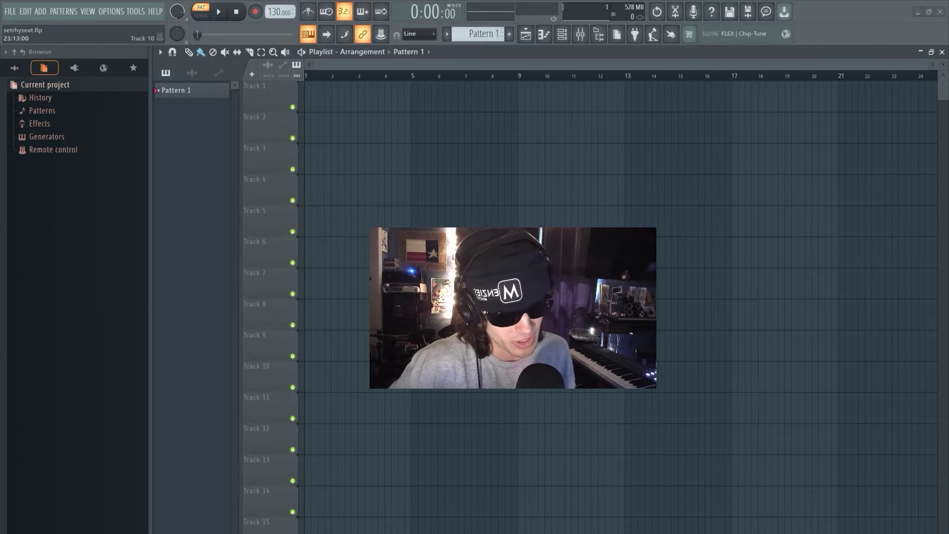
- Check the ZENOLOGY instrument from the channel rack, close it, open the channel's piano roll and start playback
key(F6)
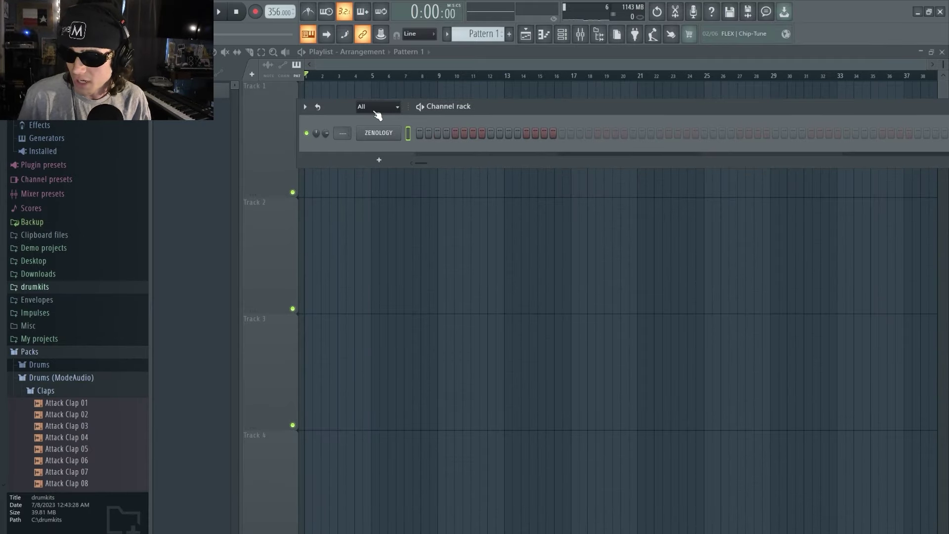
click(379, 133)
drag(439, 133, 485, 133)
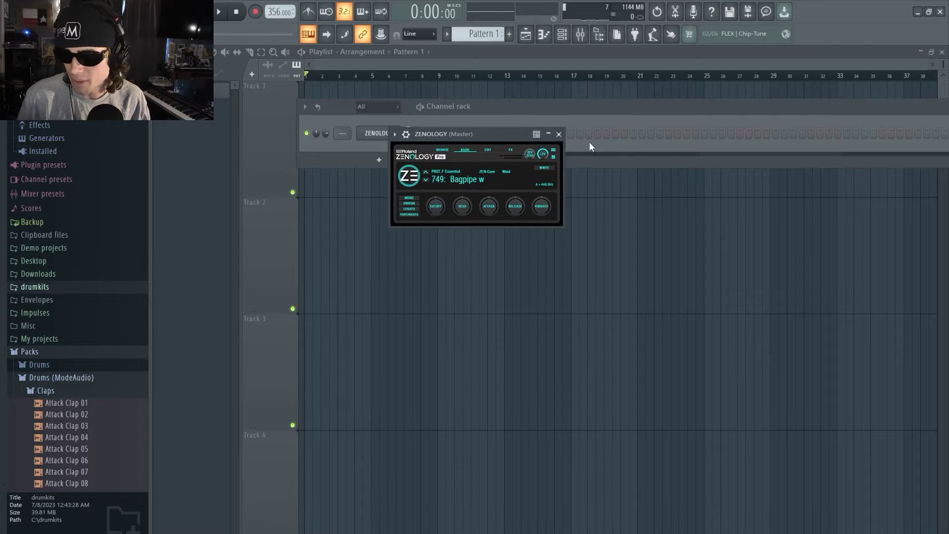
click(559, 134)
key(F7)
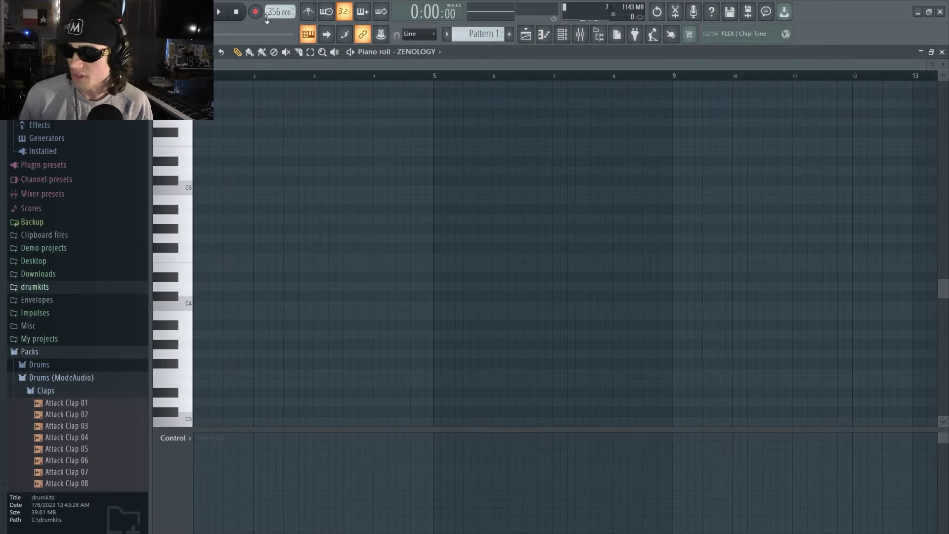
key(space)
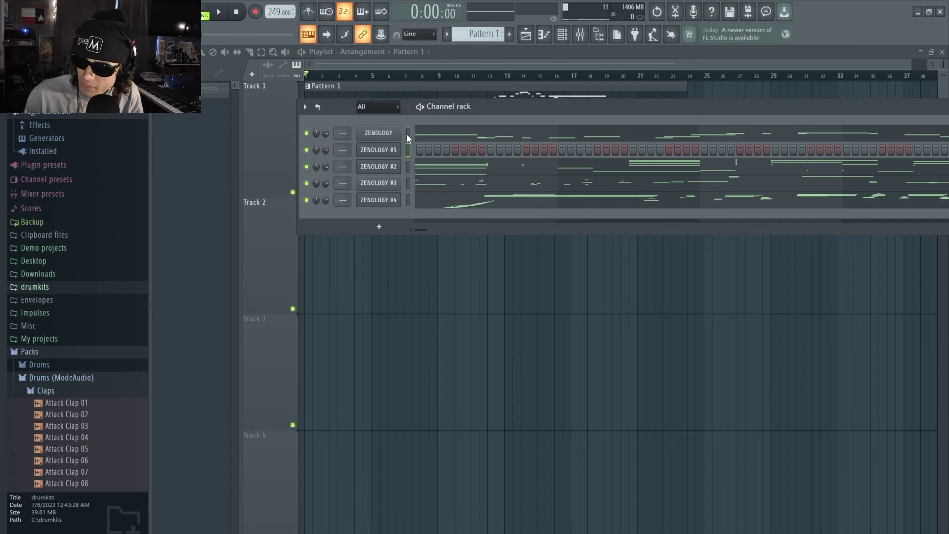
- Copy the ZENOLOGY channel's notes into ZENOLOGY #5, play the arrangement briefly and stop it
click(412, 149)
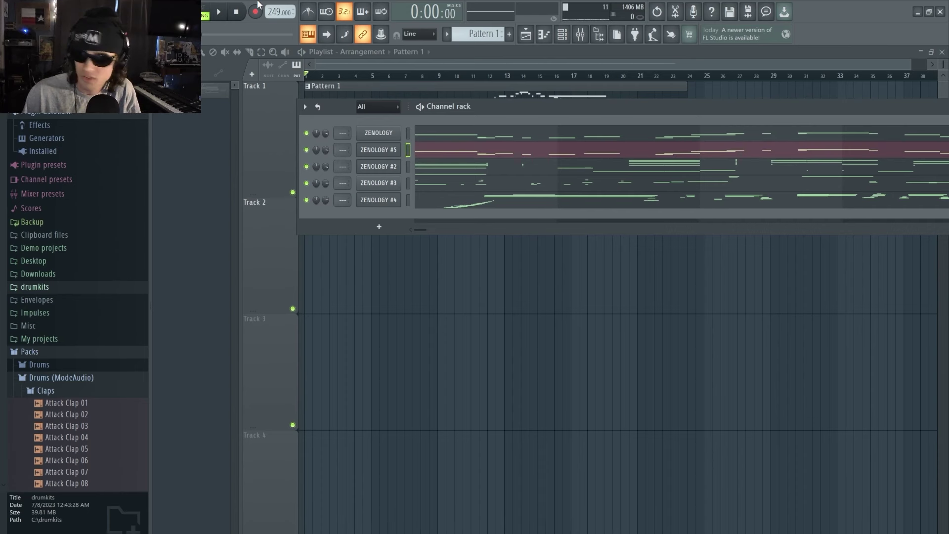
key(space)
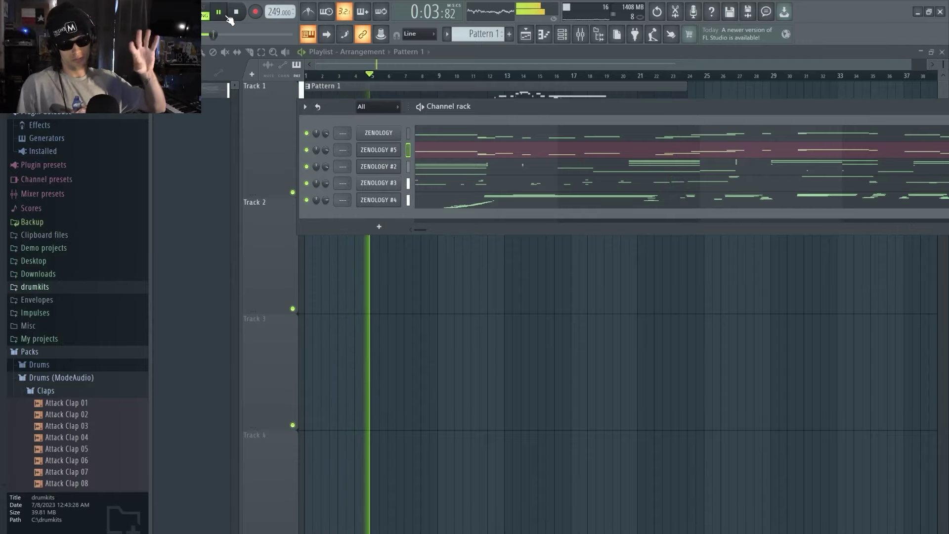
click(236, 12)
- Browse drumkits to the Hat folder of the Snapp Beats Rabbit Hole Drumkit
click(34, 287)
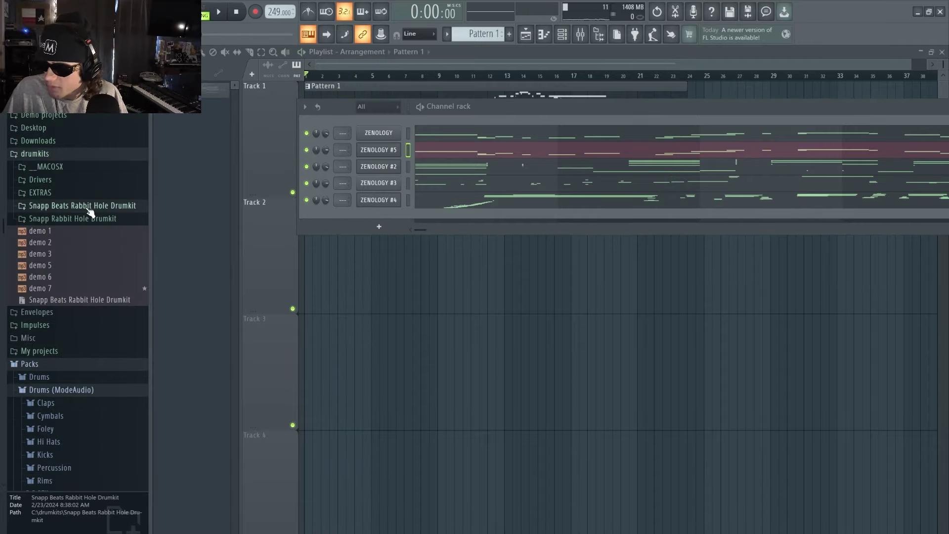
click(79, 203)
click(47, 244)
click(62, 267)
click(54, 244)
- Audition the hat loops, place Hat Loop 10 185 at the start of Track 2 and start playback
click(63, 324)
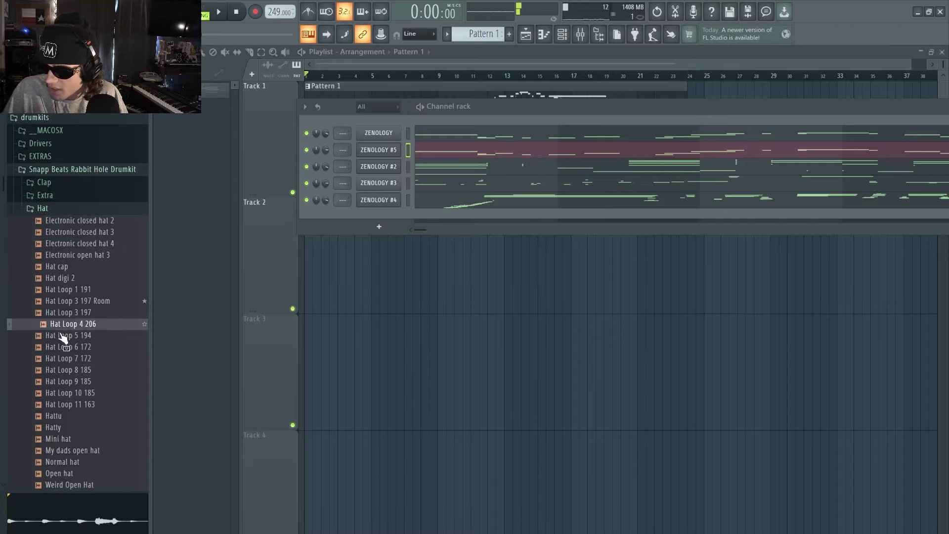
click(64, 336)
click(64, 358)
click(64, 382)
drag(98, 392, 374, 207)
key(space)
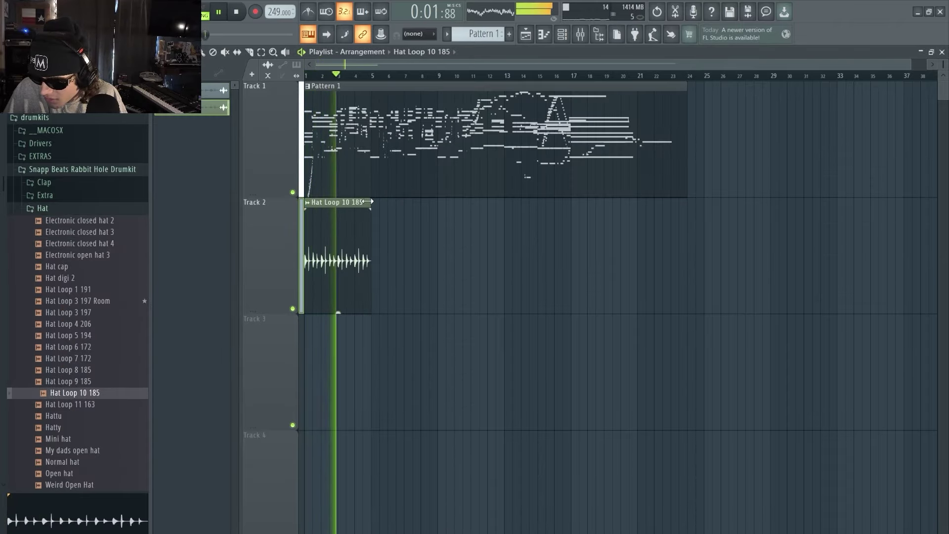
- Set playlist snapping to Line and repeat the Hat Loop 10 185 clip along Track 2 up to bar 25
click(419, 33)
click(410, 52)
key(ctrl+b)
key(ctrl+b)
key(ctrl+b)
key(ctrl+b)
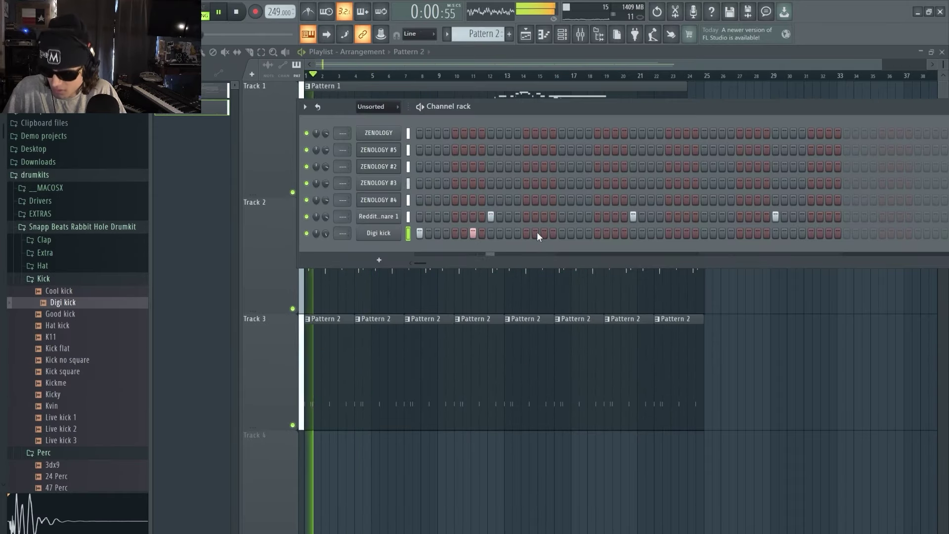
- Add Digi kick hits to Pattern 2 at steps 15, 19 and 21
click(544, 233)
click(580, 233)
click(597, 232)
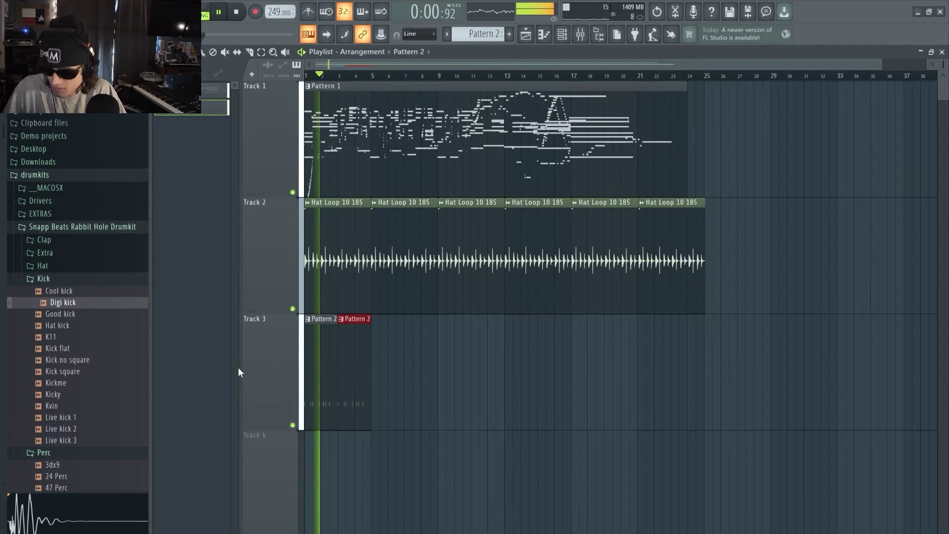
- Repeat the Pattern 2 clip along Track 3 so the drums run up to bar 17
key(ctrl+b)
key(ctrl+b)
key(ctrl+b)
key(ctrl+b)
key(ctrl+b)
key(ctrl+b)
key(ctrl+b)
key(ctrl+b)
key(ctrl+b)
key(ctrl+b)
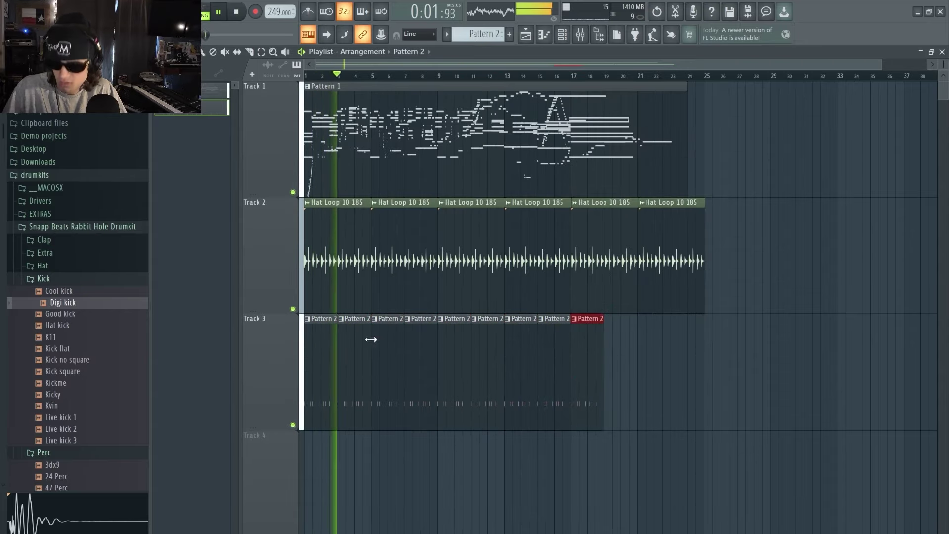
click(572, 38)
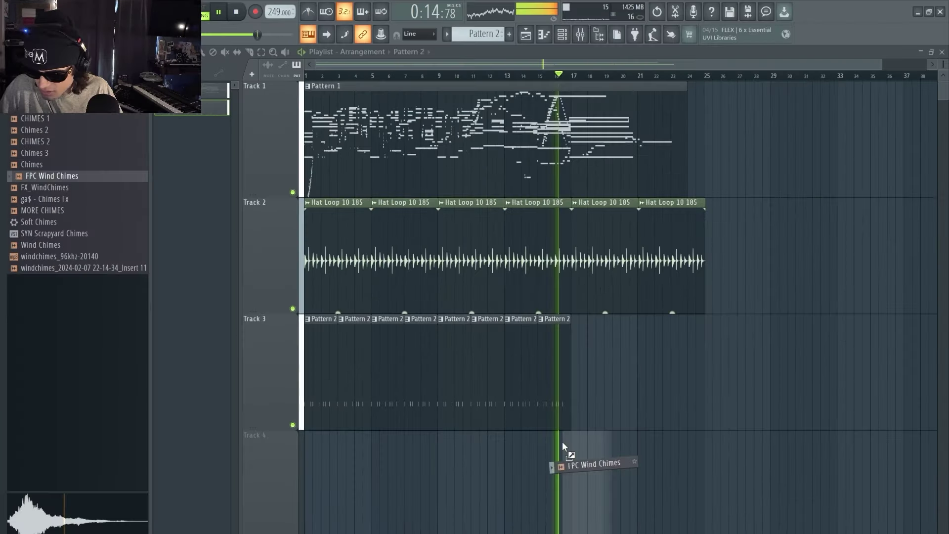
- Place FPC Wind Chimes on Track 4 just before bar 17 and delete the Track 2 hat loop clips after bar 17
drag(564, 446, 564, 445)
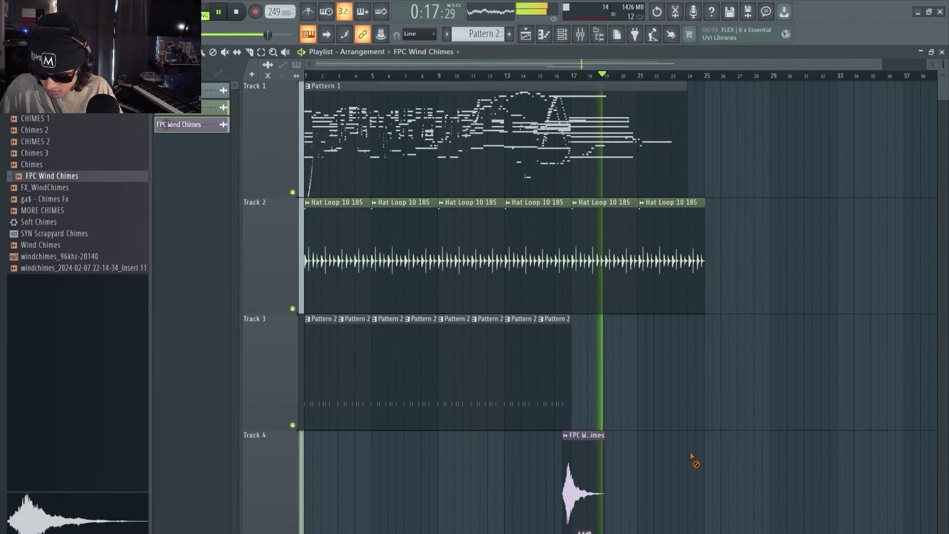
right_click(673, 277)
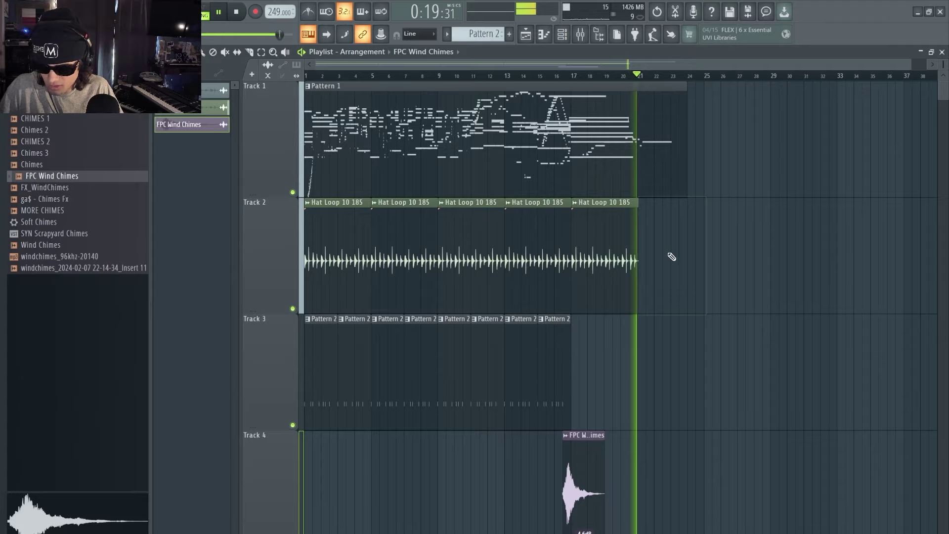
right_click(602, 250)
- Stop playback, move the playhead to bar 23 and play the arrangement to review it
key(space)
click(672, 77)
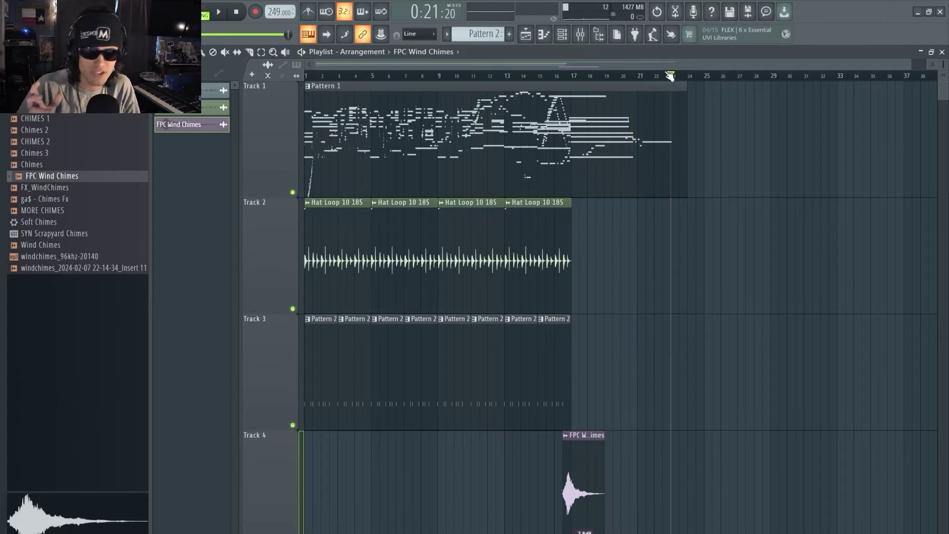
key(space)
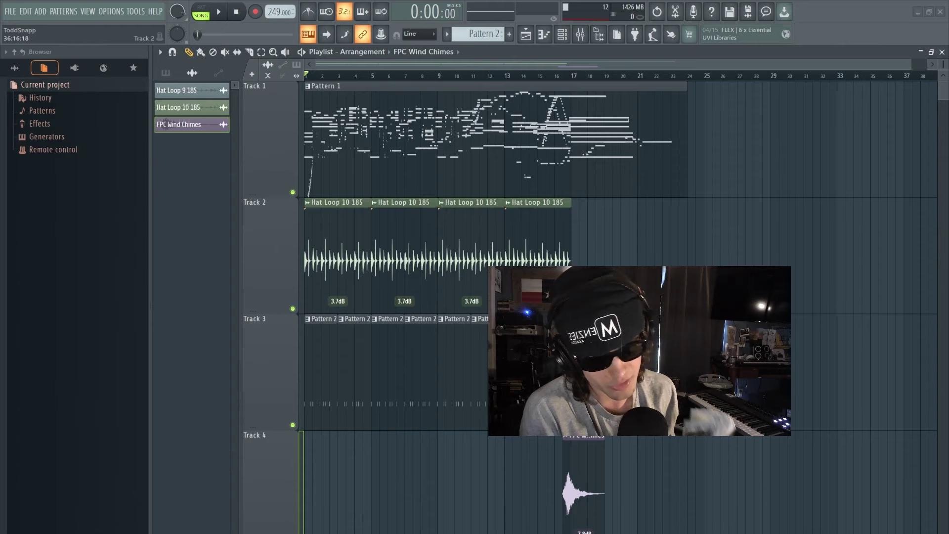
key(space)
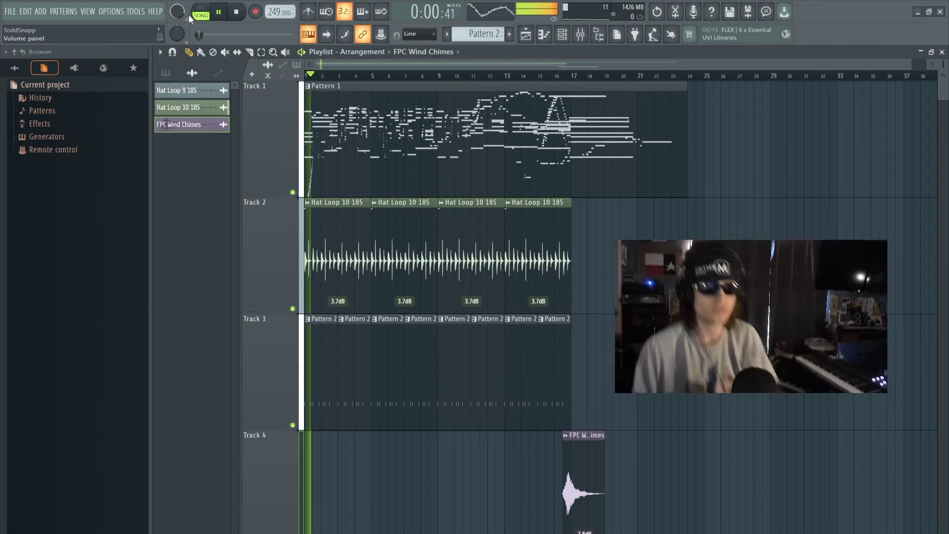